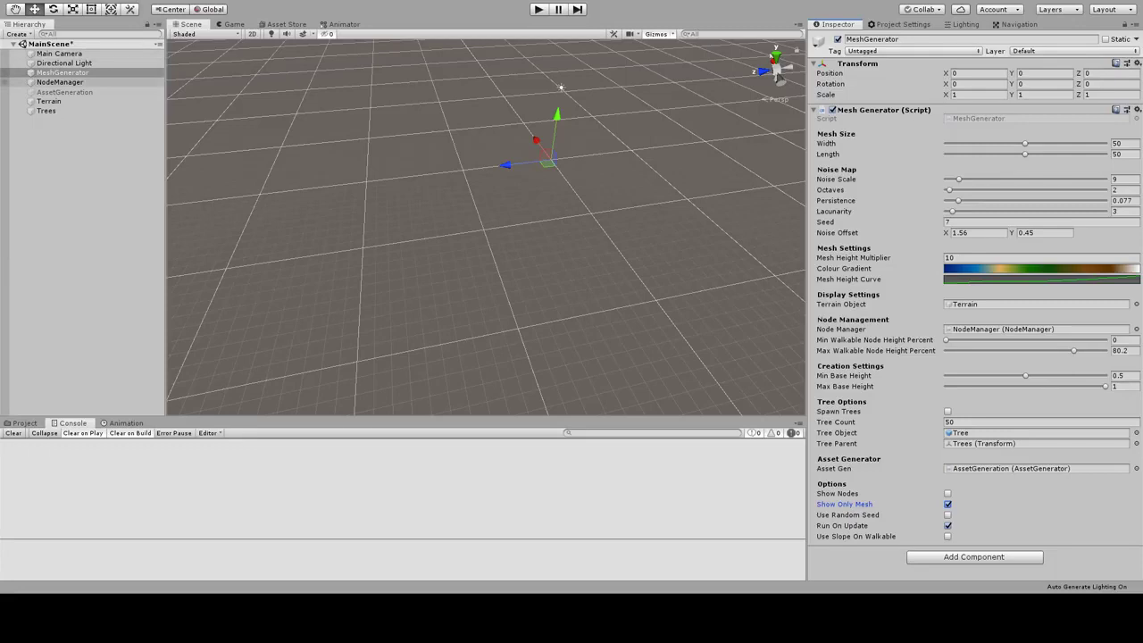
Review the component settings of the NodeManager, AssetGeneration and MeshGenerator objects.
{"action": "left_click", "coordinate": [104, 83]}
{"action": "left_click", "coordinate": [101, 93]}
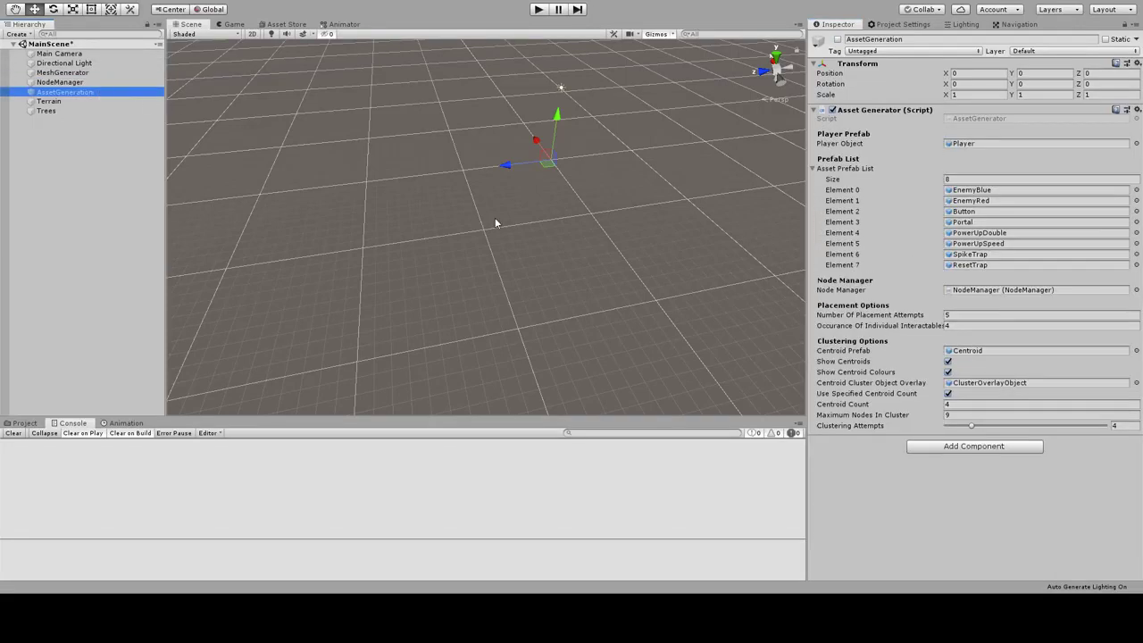
{"action": "left_click", "coordinate": [89, 72]}
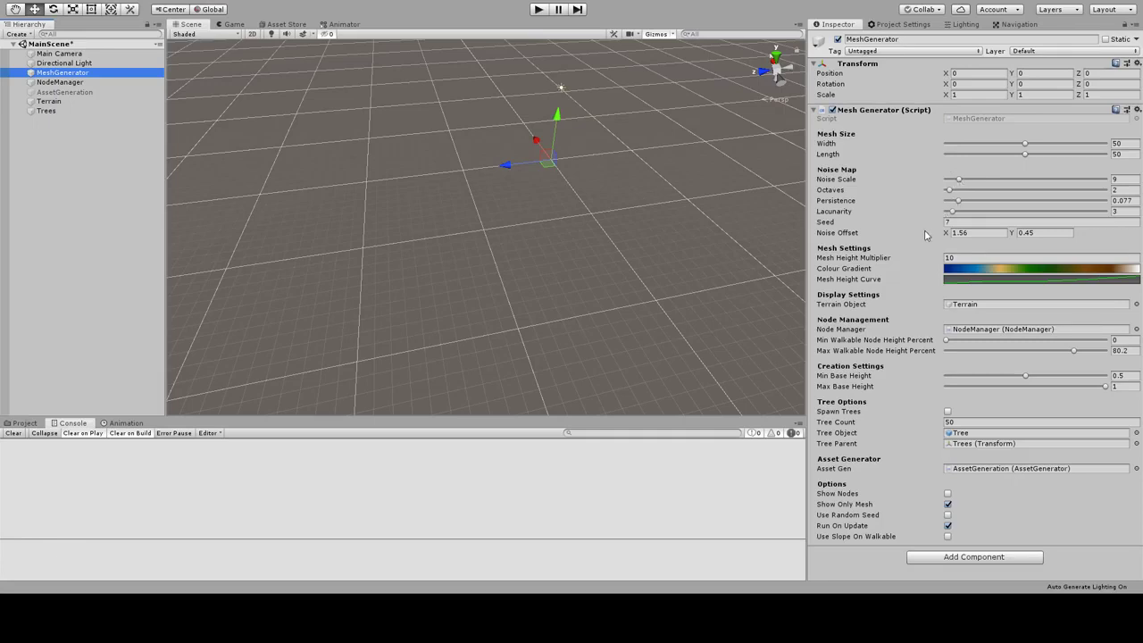
{"action": "left_click_drag", "start_coordinate": [943, 225], "coordinate": [937, 225]}
Run the scene, try width 54, noise scale 5.3, persistence 0.193, lacunarity 5.5, height multiplier 16.08 and max walkable height 76.1 on MeshGenerator, and stop it.
{"action": "left_click", "coordinate": [538, 9]}
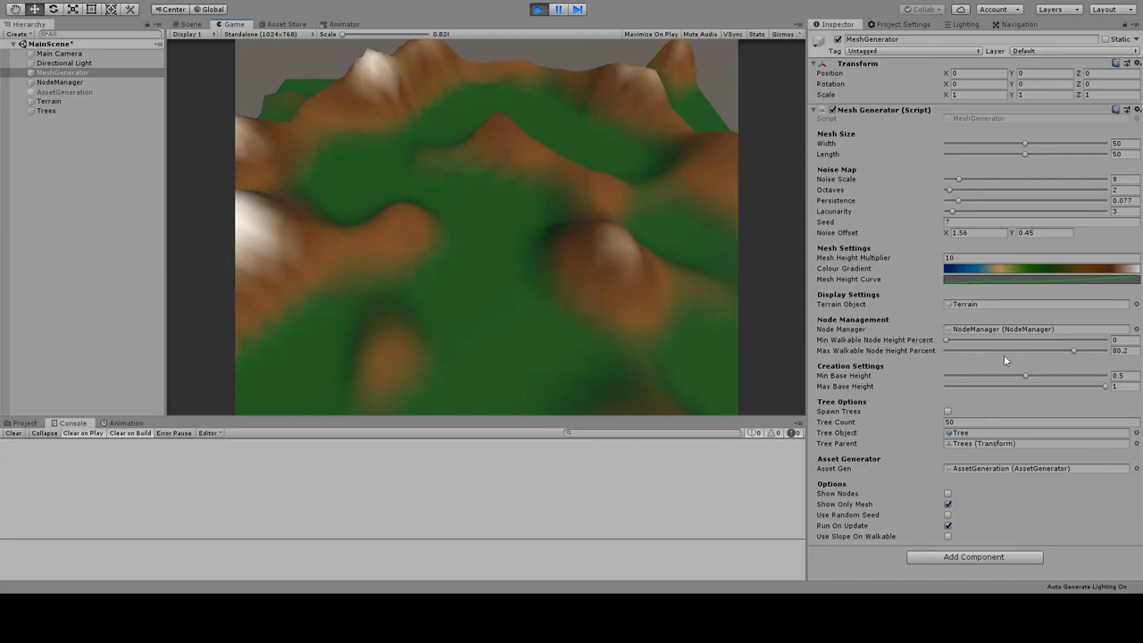
{"action": "left_click_drag", "start_coordinate": [1076, 355], "coordinate": [1054, 350]}
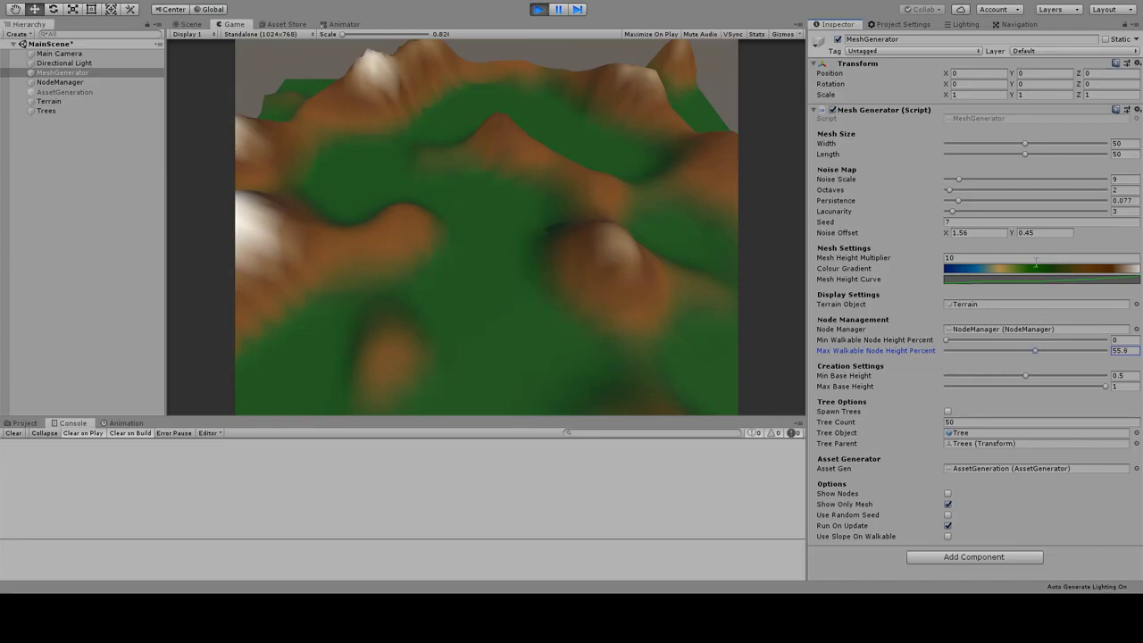
{"action": "left_click_drag", "start_coordinate": [1035, 351], "coordinate": [1060, 345]}
{"action": "mouse_move", "coordinate": [1023, 143]}
{"action": "left_mouse_down"}
{"action": "mouse_move", "coordinate": [999, 147]}
{"action": "mouse_move", "coordinate": [1032, 144]}
{"action": "left_mouse_up"}
{"action": "left_click_drag", "start_coordinate": [958, 177], "coordinate": [1024, 274]}
{"action": "left_click", "coordinate": [948, 223]}
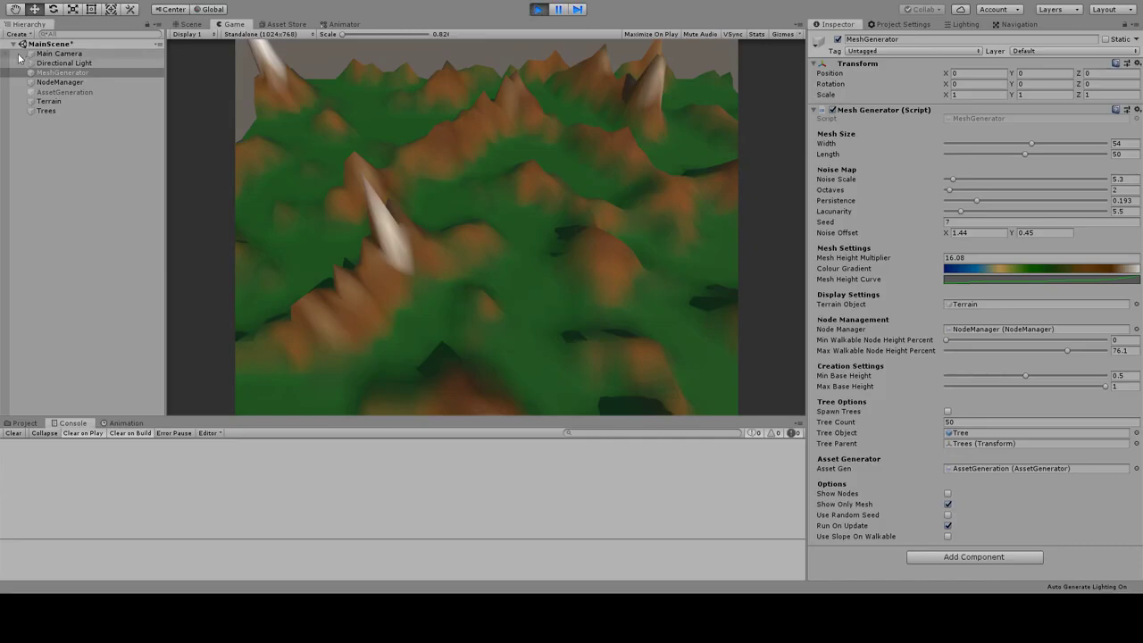
{"action": "left_click", "coordinate": [538, 9]}
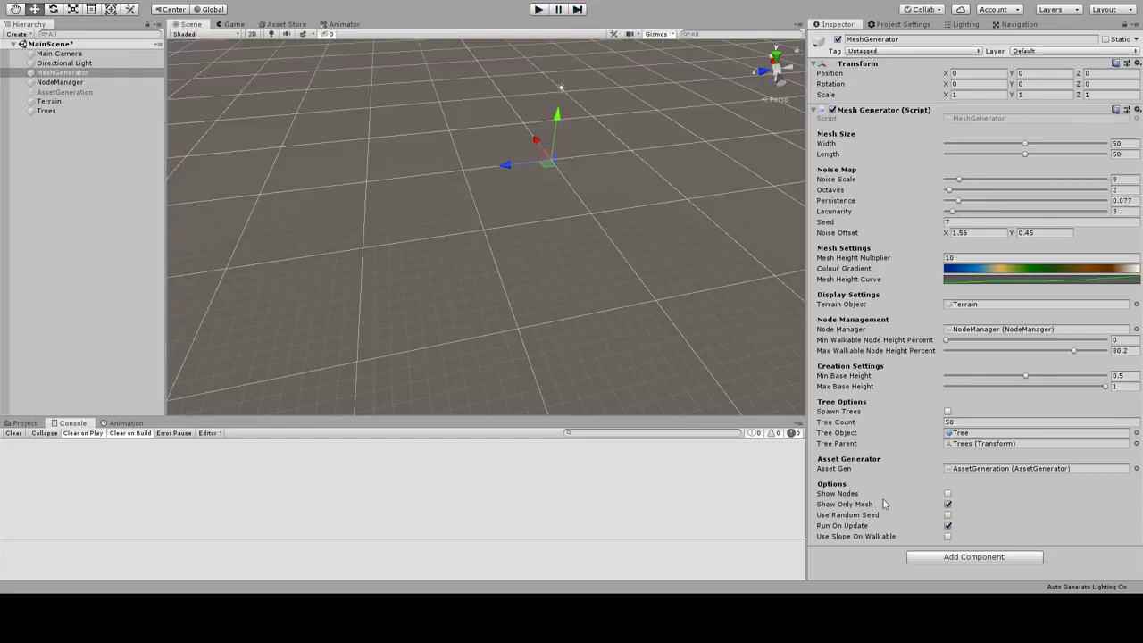
Disable Run On Update and Show Only Mesh and enable Show Nodes on MeshGenerator.
{"action": "left_click", "coordinate": [947, 526]}
{"action": "left_click", "coordinate": [947, 504]}
{"action": "left_click", "coordinate": [947, 494]}
Run the scene, examine the generated node grid, path and placed objects from several angles in the Scene view, and stop it.
{"action": "left_click", "coordinate": [537, 9]}
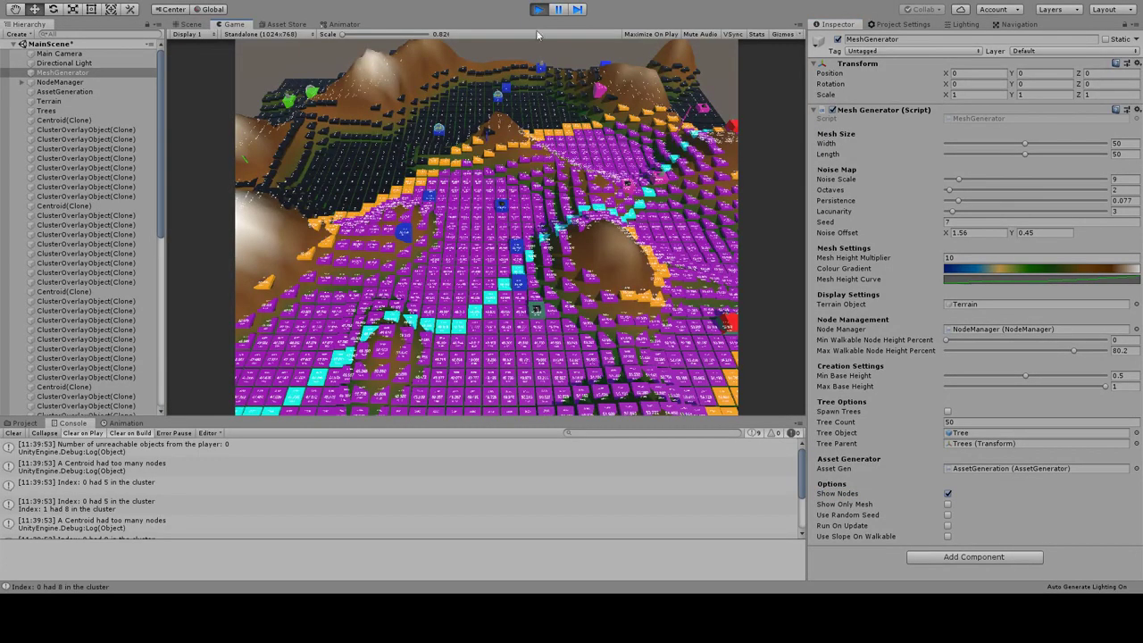
{"action": "left_click", "coordinate": [185, 25]}
{"action": "left_click_drag", "start_coordinate": [319, 71], "coordinate": [601, 178], "text": "alt"}
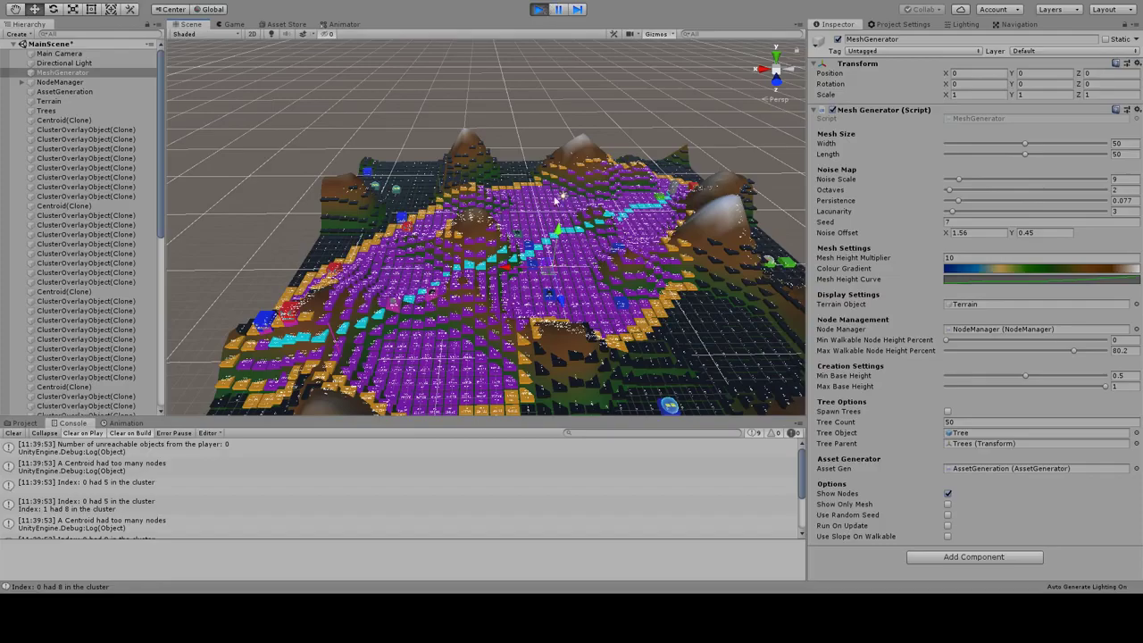
{"action": "left_click_drag", "start_coordinate": [557, 202], "coordinate": [772, 147], "text": "alt"}
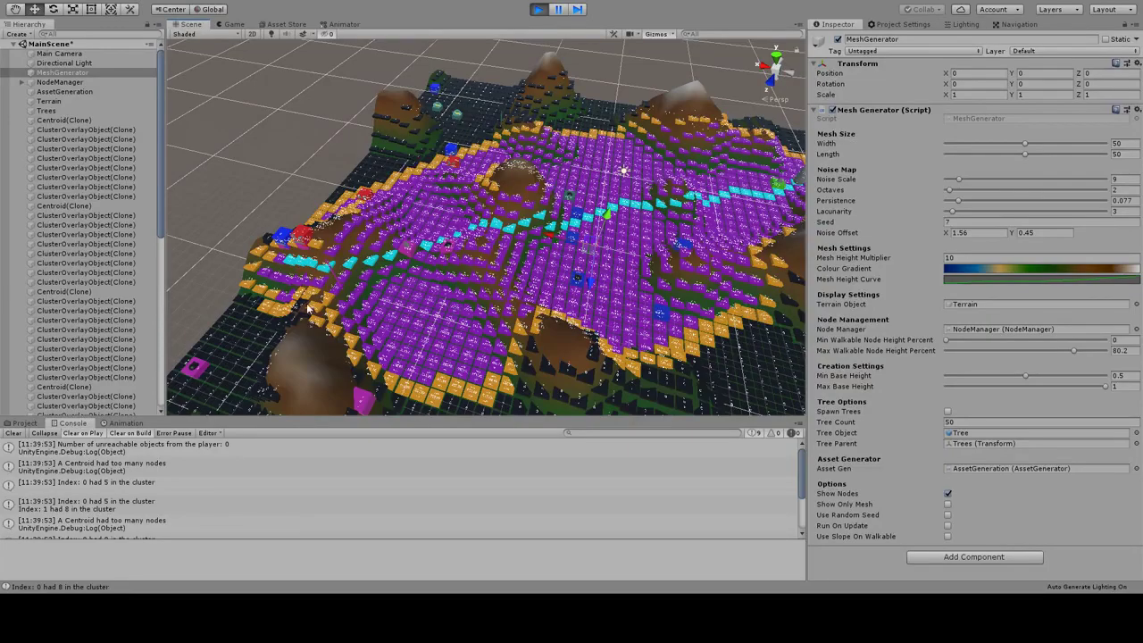
{"action": "left_click_drag", "start_coordinate": [496, 314], "coordinate": [590, 294], "text": "alt"}
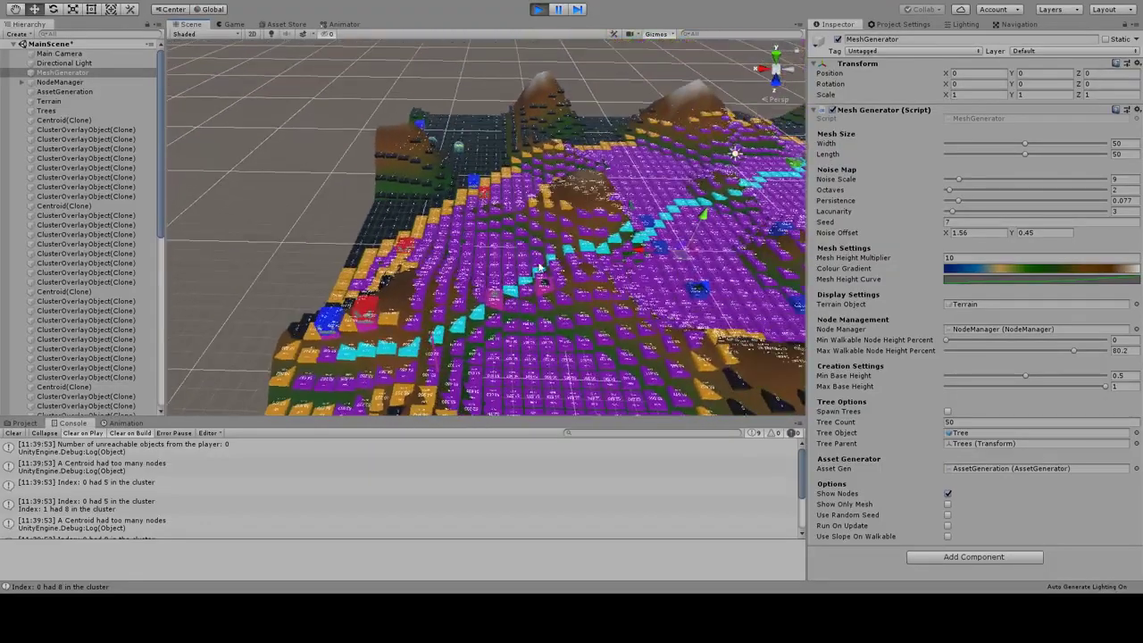
{"action": "key", "text": "ctrl+p"}
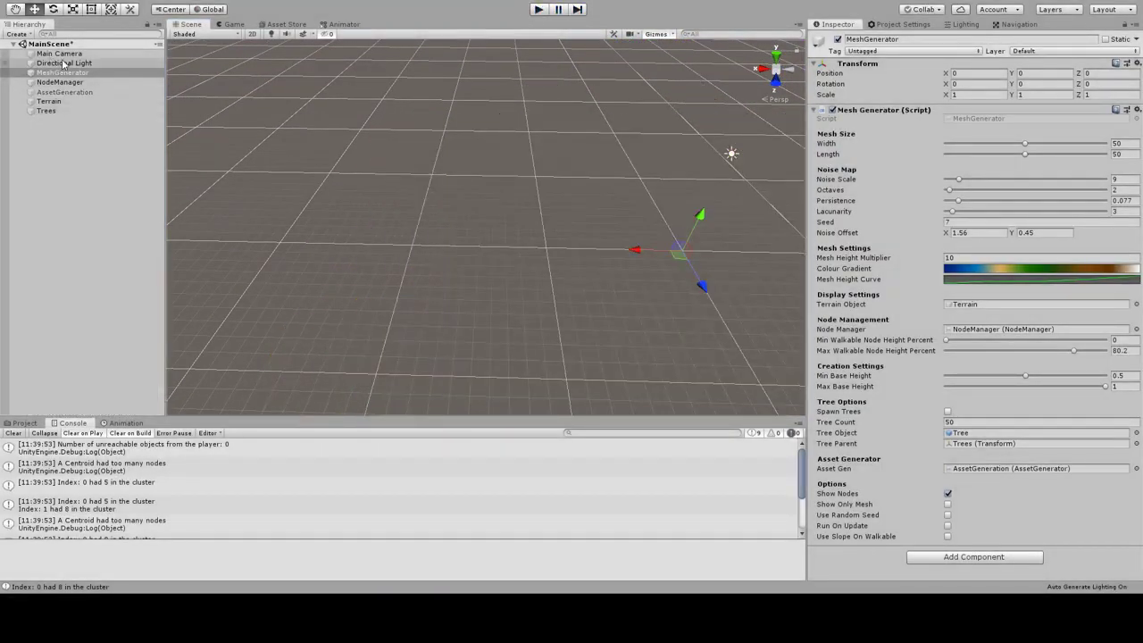
Review AssetGeneration's placement and clustering options and the cluster messages logged in the console.
{"action": "left_click", "coordinate": [65, 92]}
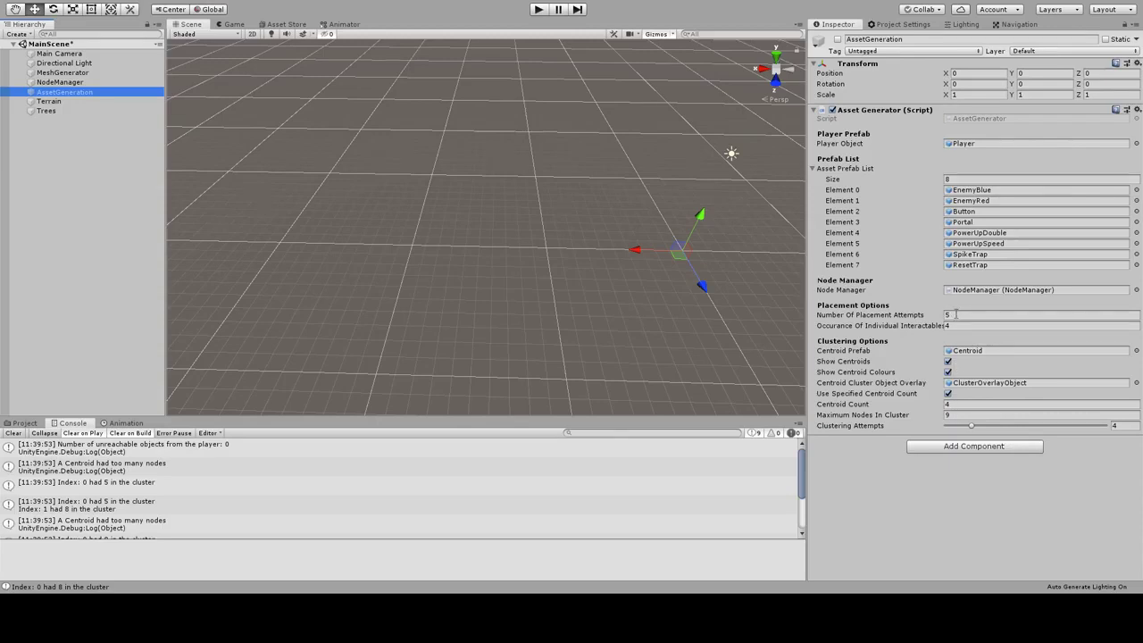
{"action": "scroll", "coordinate": [318, 532], "scroll_direction": "down", "scroll_amount": 3}
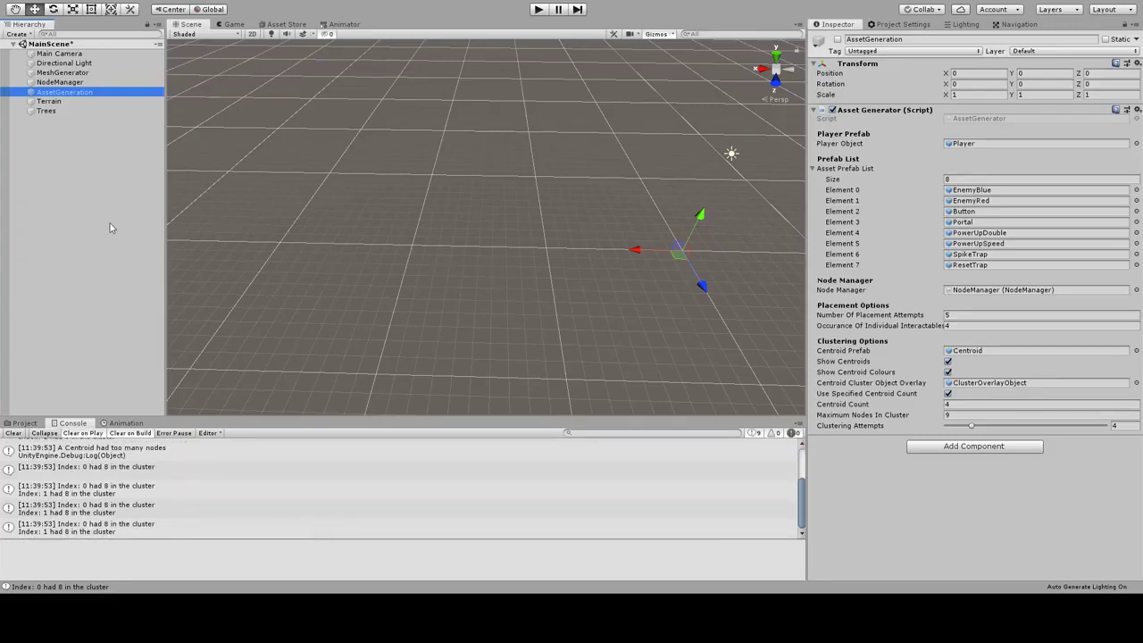
Disable Show With One Interactable on NodeManager, test-run the scene and stop it.
{"action": "left_click", "coordinate": [64, 82]}
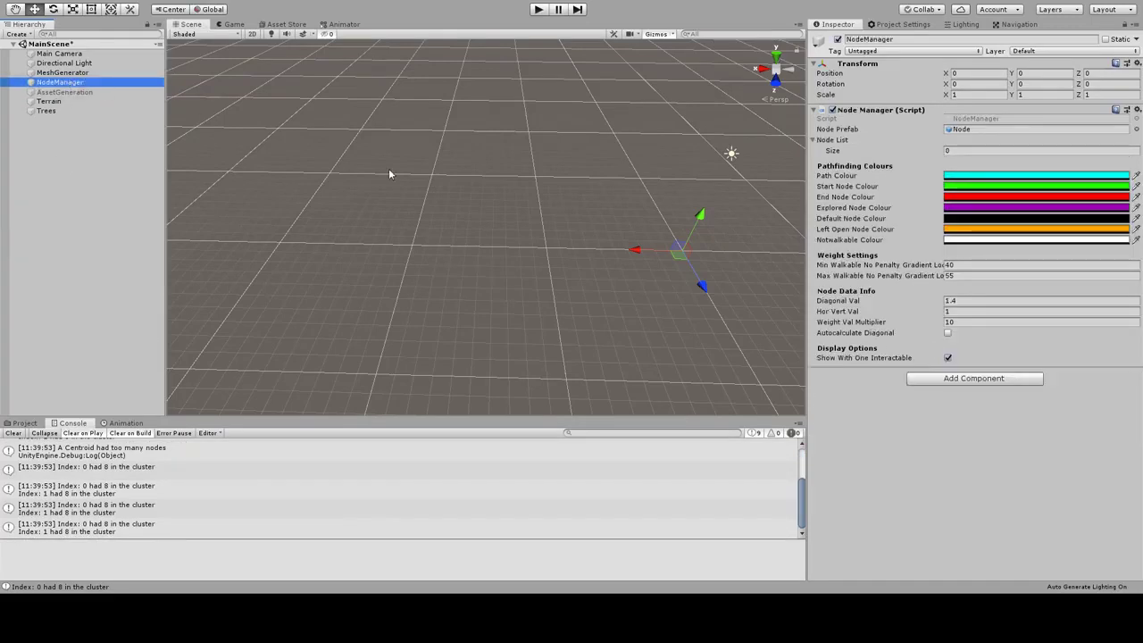
{"action": "left_click", "coordinate": [947, 357]}
{"action": "left_click", "coordinate": [536, 8]}
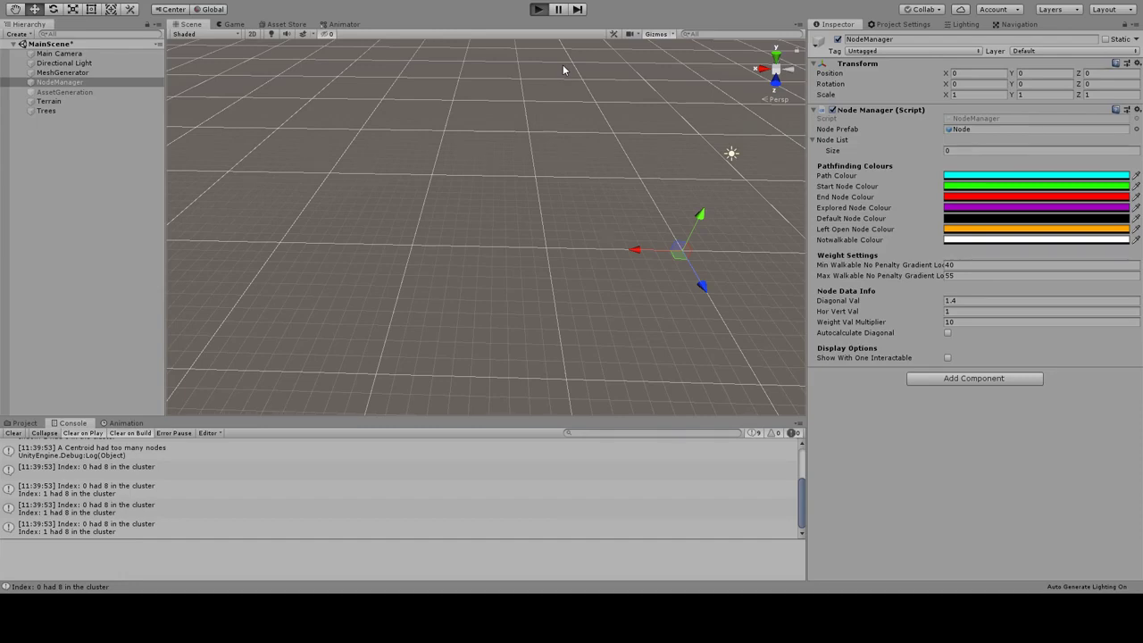
{"action": "key", "text": "ctrl+p"}
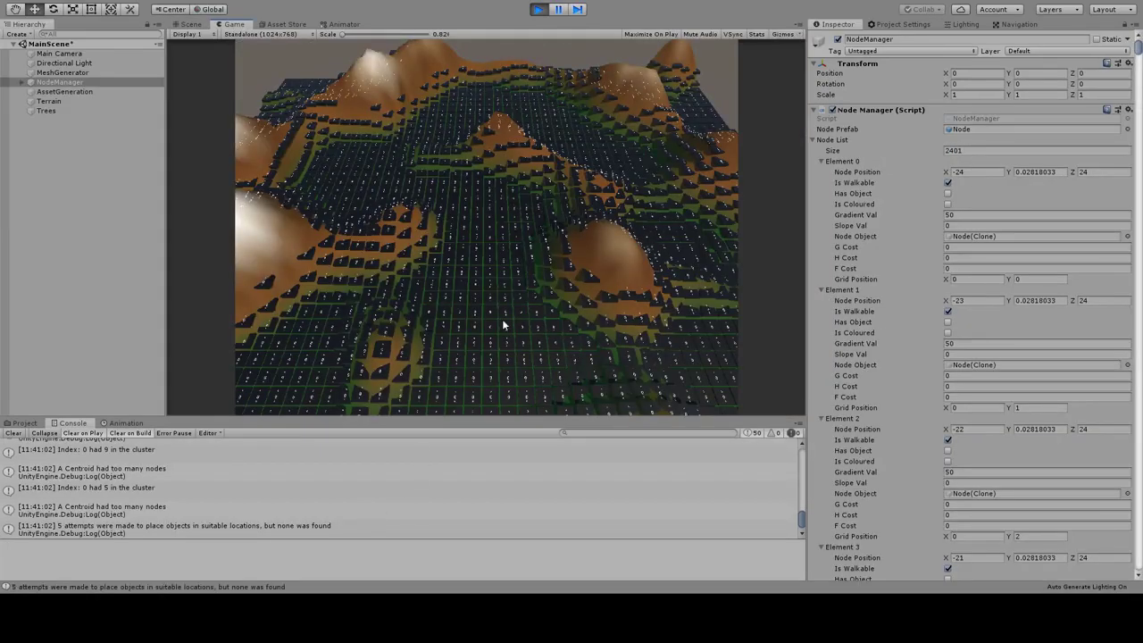
{"action": "left_click", "coordinate": [539, 9]}
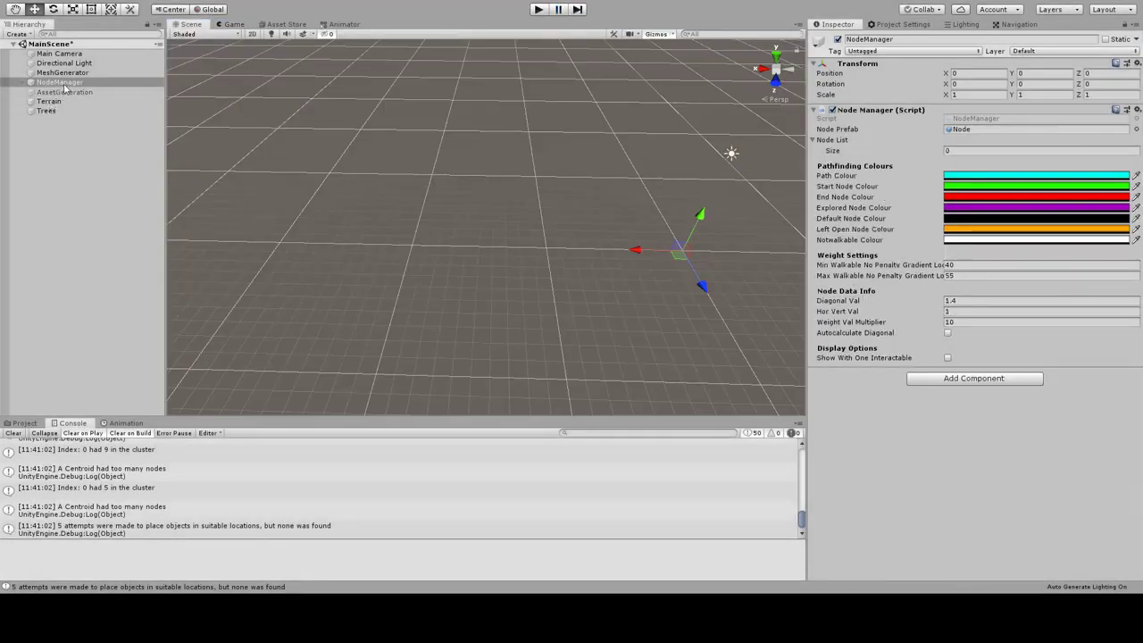
Set AssetGeneration's number of placement attempts to 10 and clustering attempts to 6, and run the scene.
{"action": "left_click", "coordinate": [65, 91]}
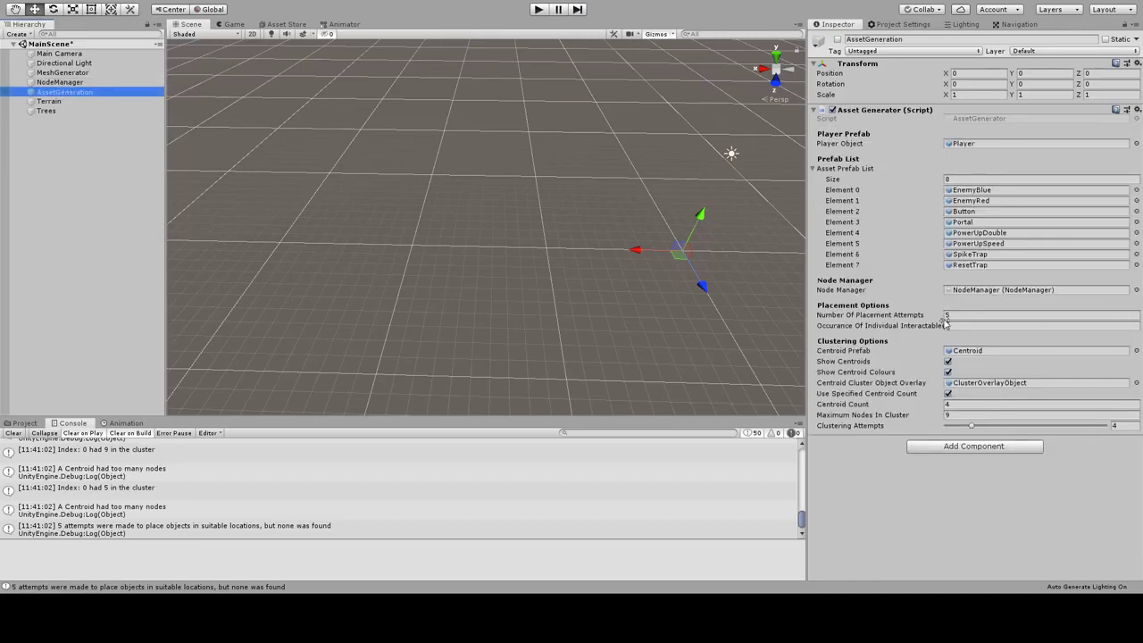
{"action": "left_click", "coordinate": [929, 315]}
{"action": "type", "text": "10"}
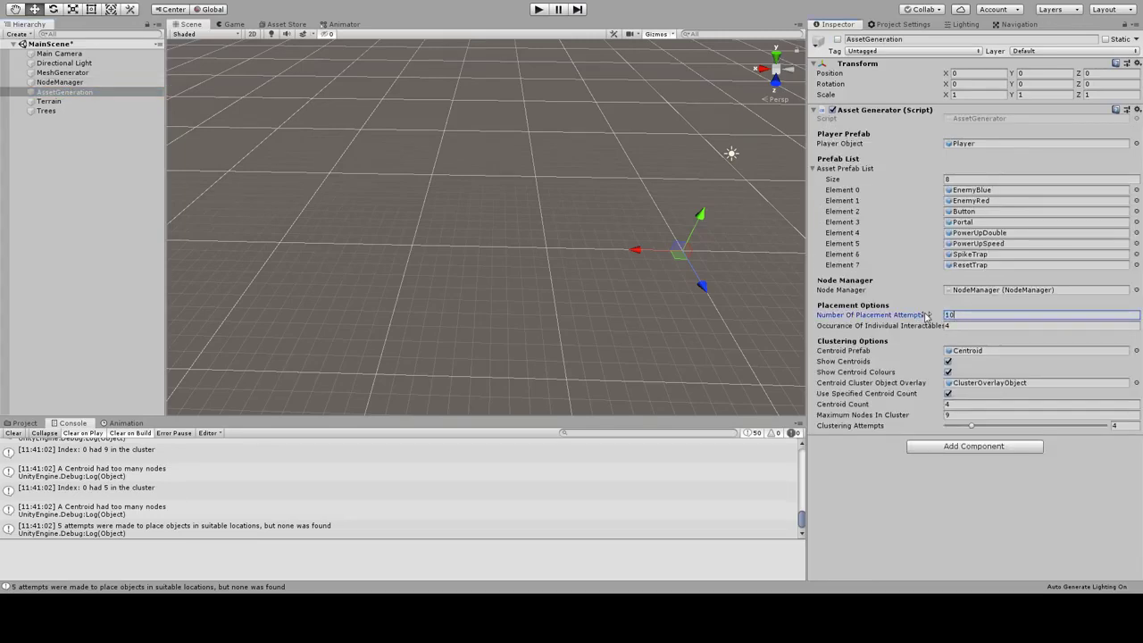
{"action": "left_click_drag", "start_coordinate": [974, 428], "coordinate": [989, 427]}
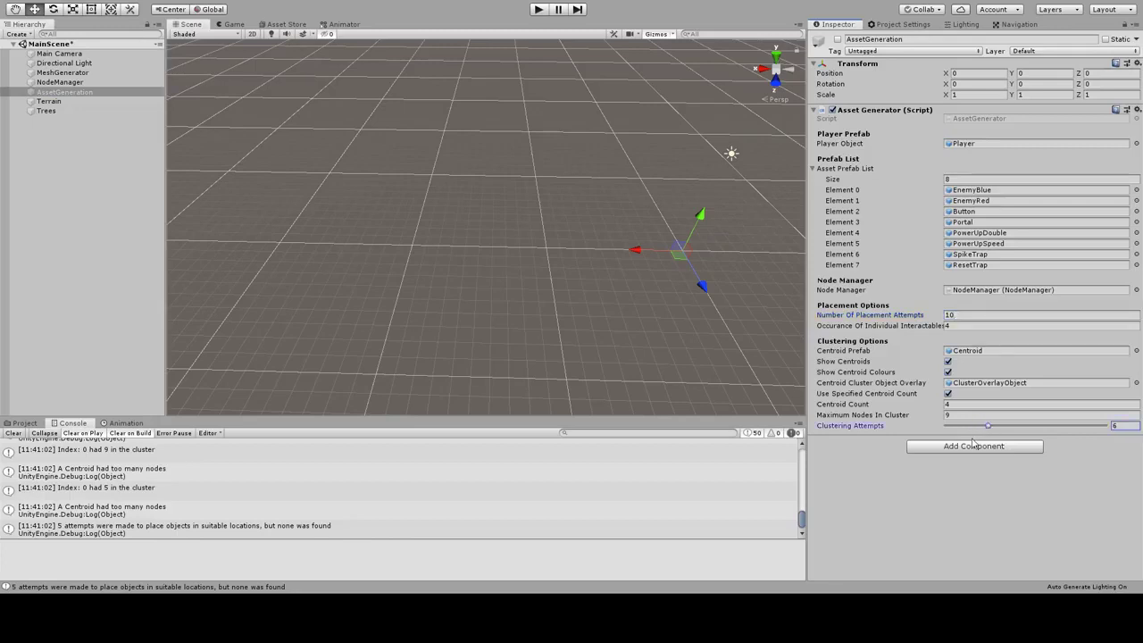
{"action": "left_click", "coordinate": [540, 9]}
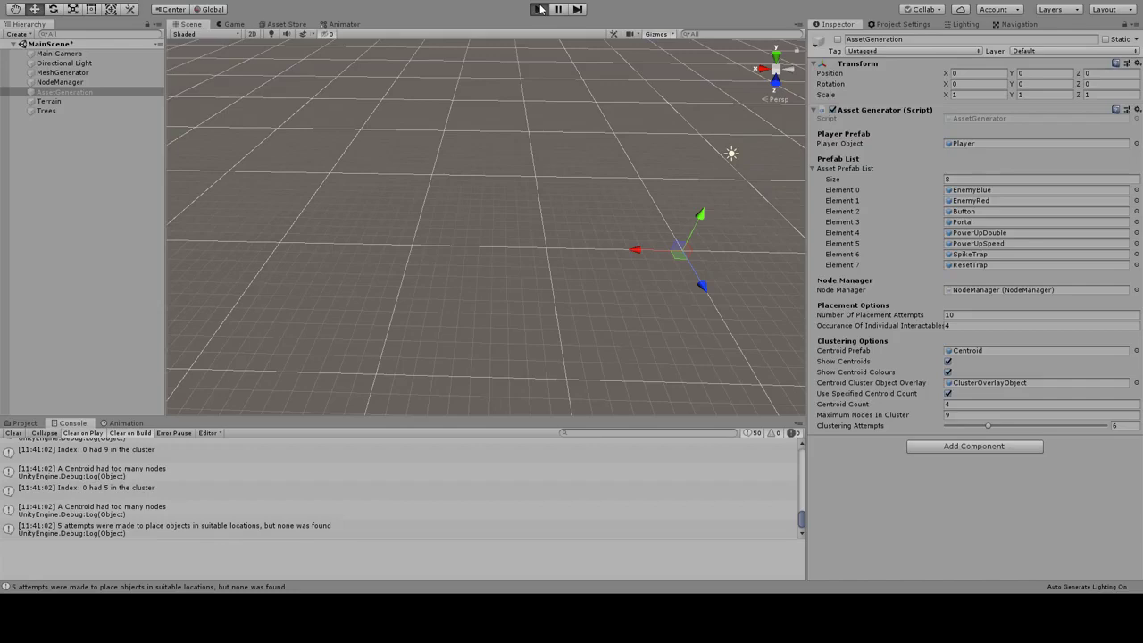
{"action": "left_click", "coordinate": [538, 9]}
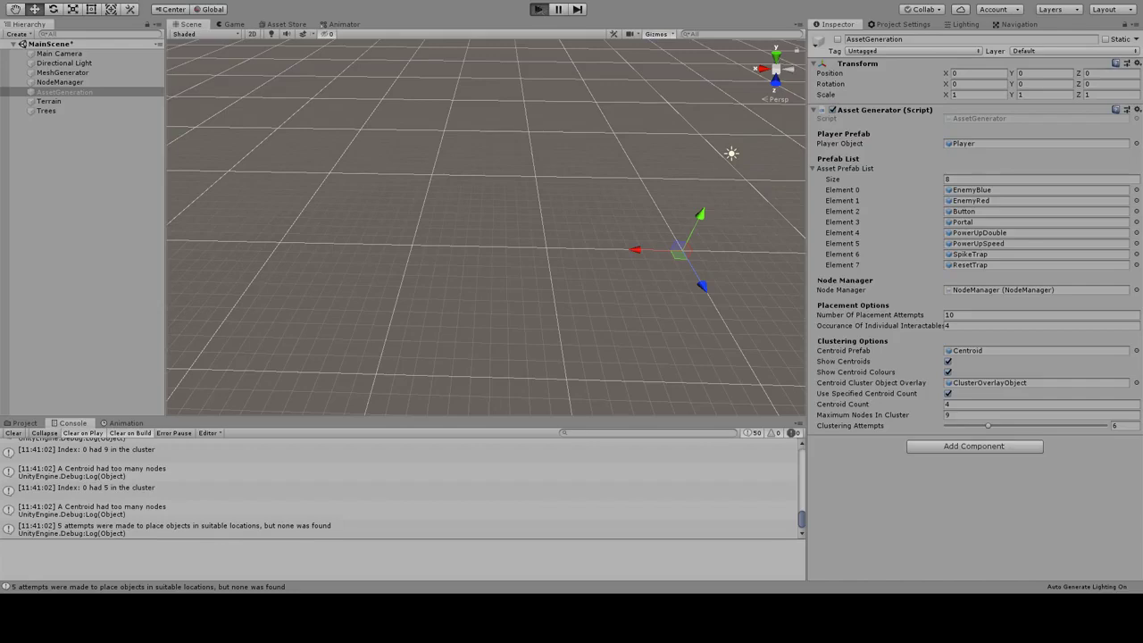